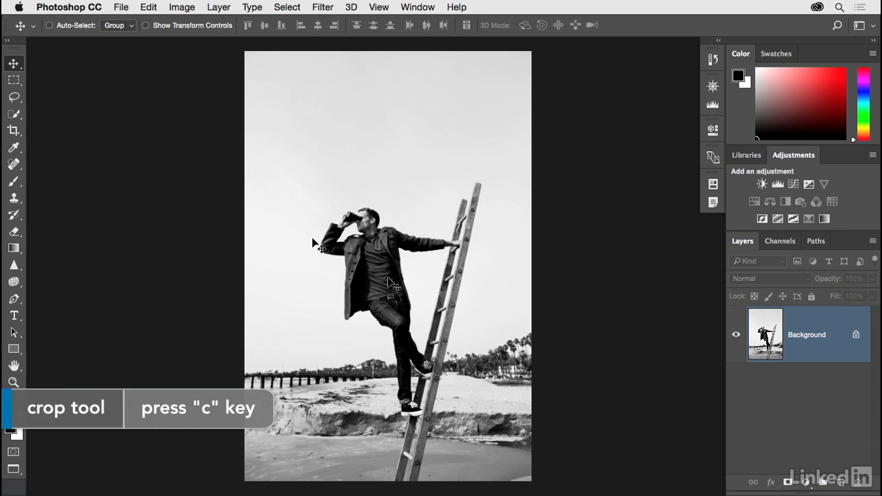
Start a crop of the photo with the Crop tool, trimming the sides and the empty sky above the man
left_click(13, 131)
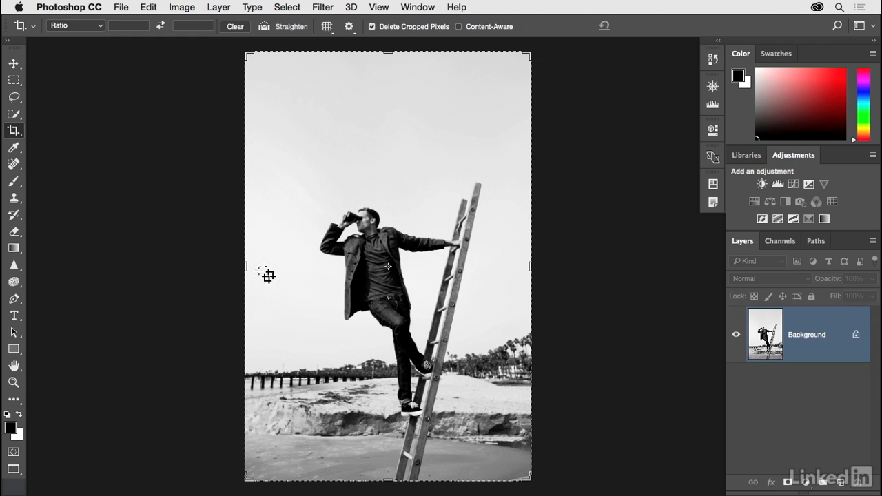
left_click_drag(531, 265, 521, 264)
left_click_drag(384, 52, 386, 91)
left_click_drag(259, 266, 274, 271)
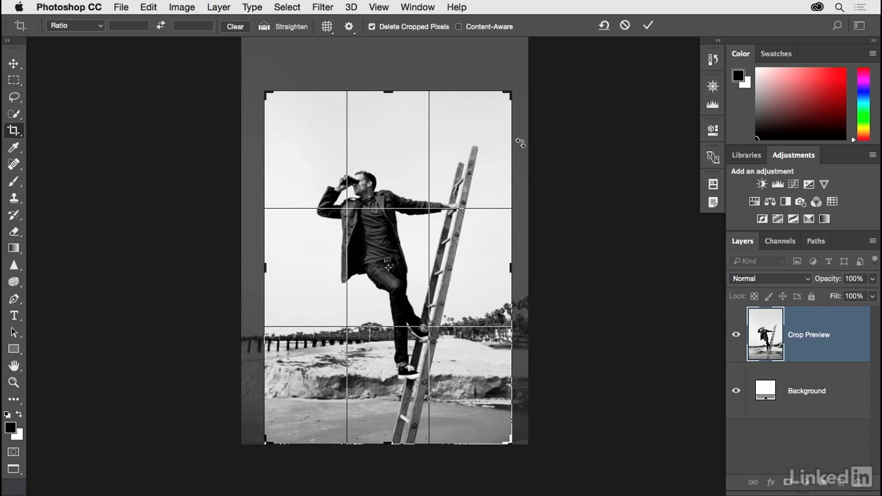
Turn off Delete Cropped Pixels, tighten the crop at its upper, lower and side edges, and apply it
left_click(372, 28)
left_click_drag(389, 91, 389, 103)
left_click_drag(388, 431, 389, 424)
left_click_drag(260, 267, 266, 268)
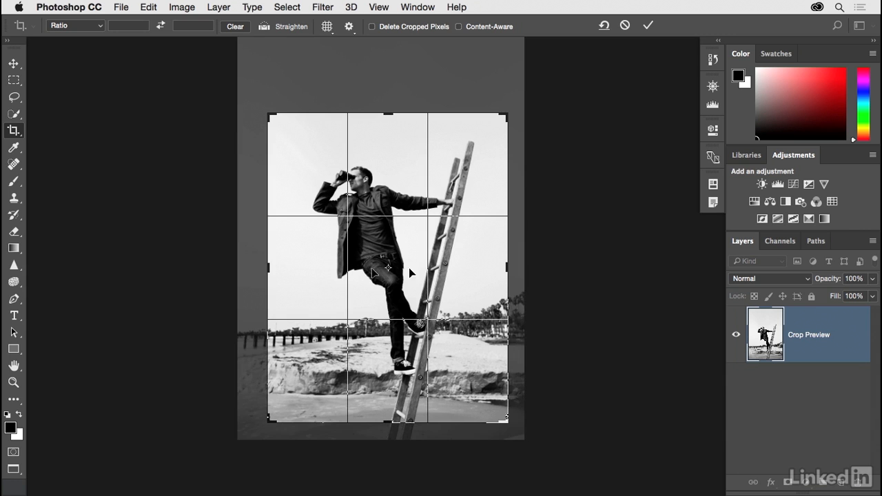
left_click(649, 27)
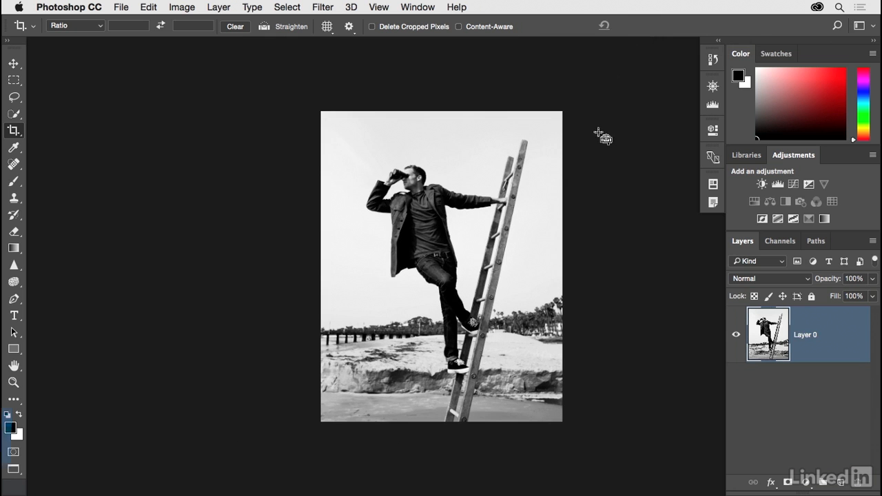
Reopen the crop on the cropped photo, readjust its side and upper edges, reposition the man and ladder in the frame, and apply it
key("super+plus")
key("super+plus")
key("space")
left_click_drag(586, 174, 546, 172)
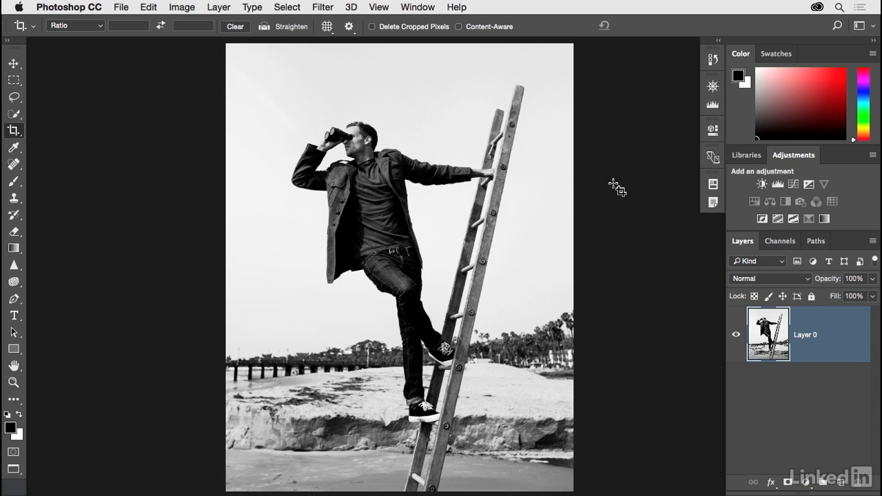
left_click(247, 190)
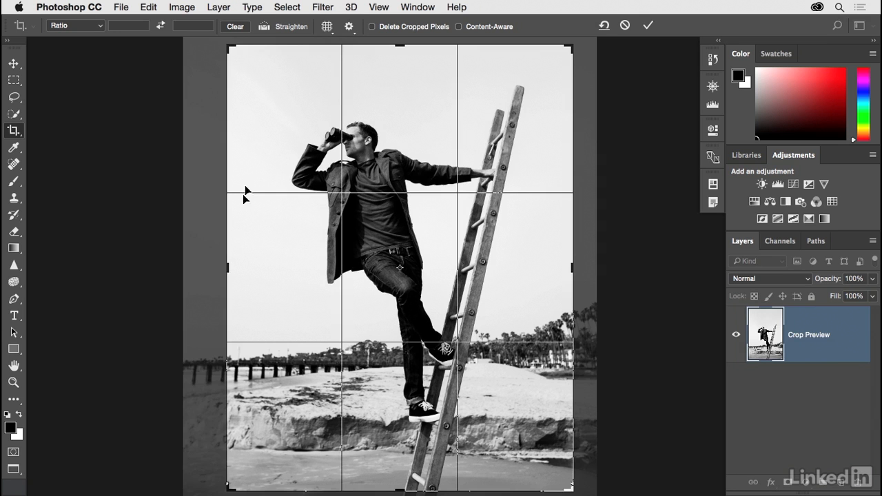
left_click_drag(228, 268, 224, 269)
left_click_drag(398, 45, 399, 90)
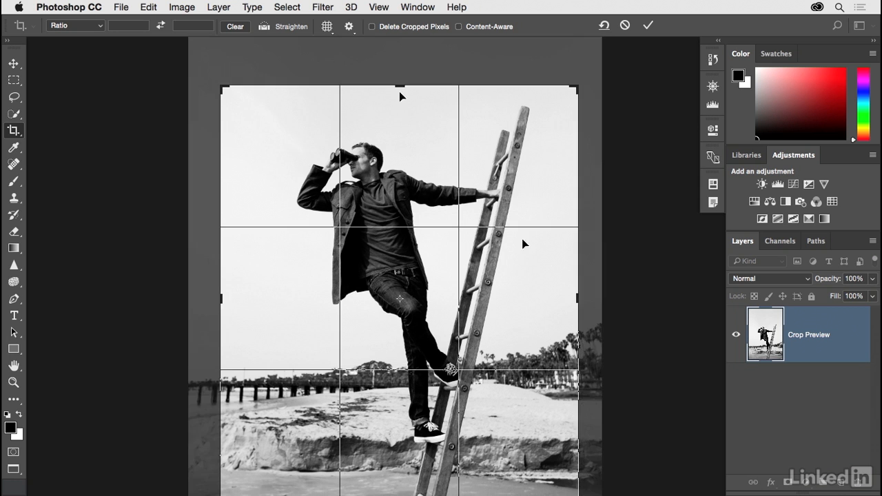
left_click_drag(573, 294, 596, 248)
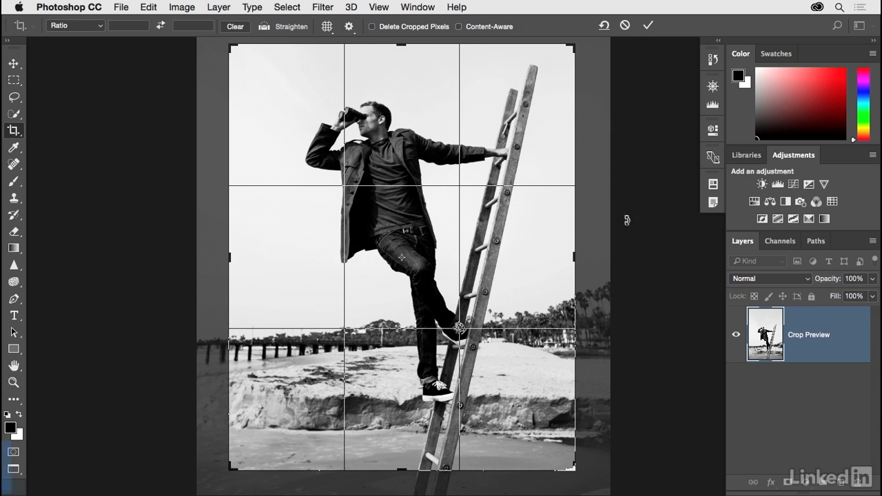
key("Return")
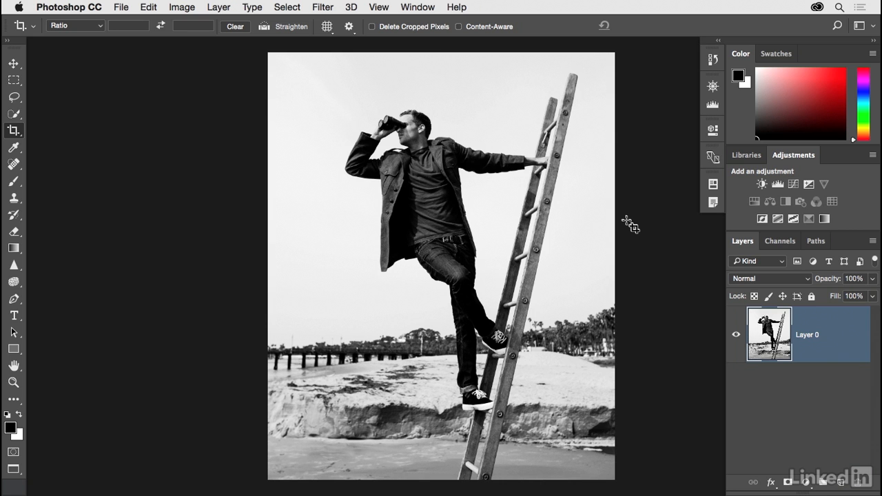
Reactivate the crop frame and try the Diagonal and Triangle composition overlays
left_click(593, 229)
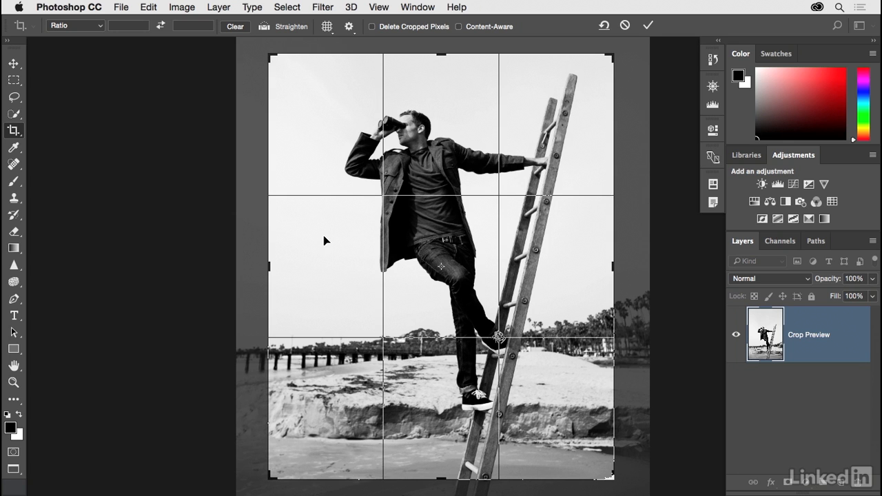
left_click(327, 26)
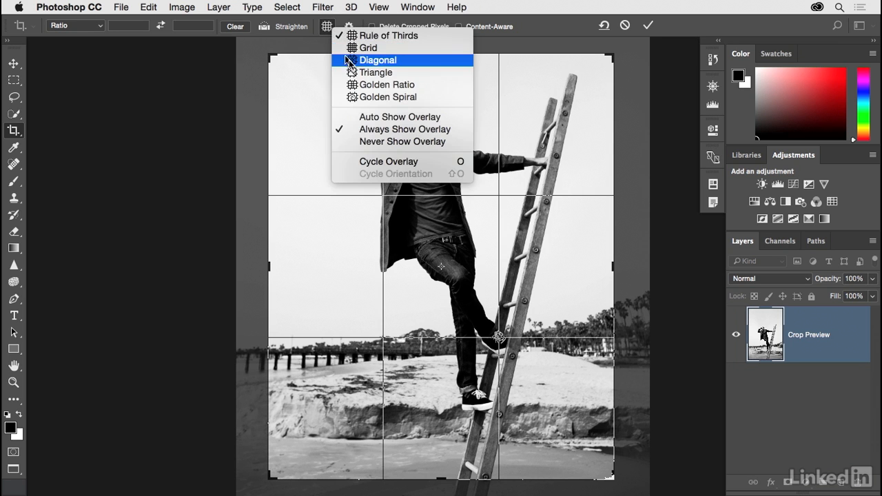
left_click(350, 61)
left_click(330, 29)
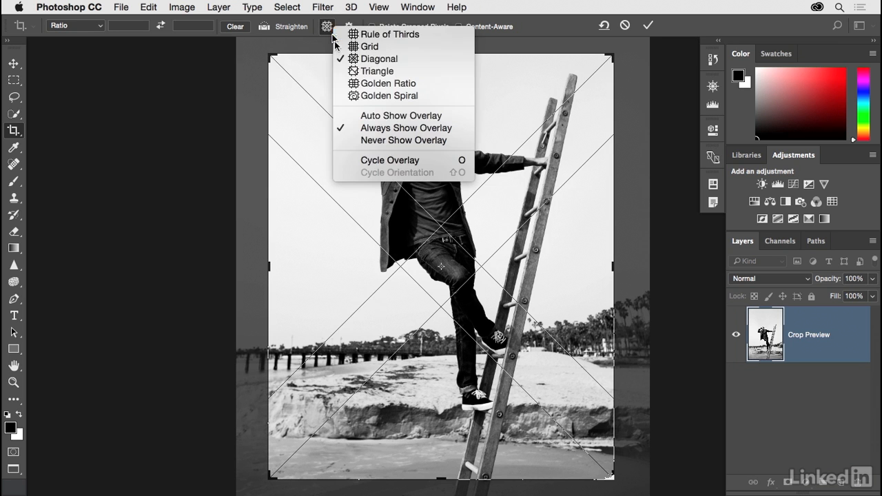
left_click(350, 71)
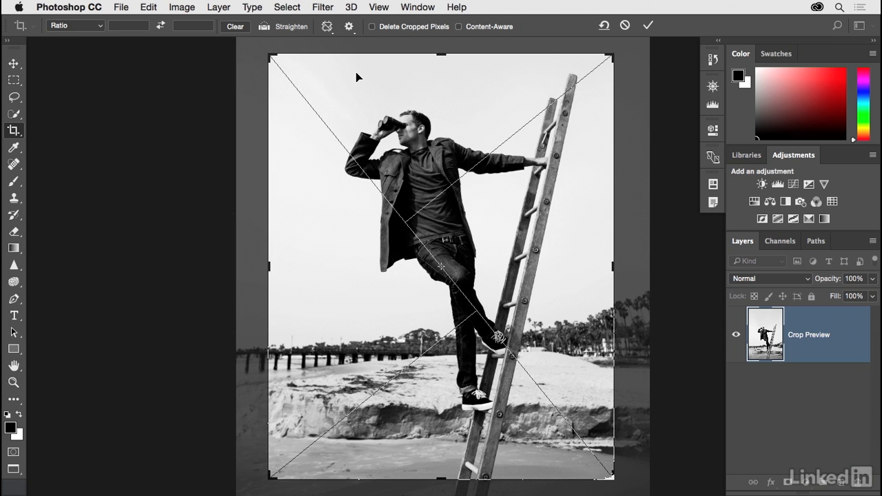
Cycle through the crop overlays, past Golden Spiral, until Rule of Thirds is back on the image
left_click(331, 32)
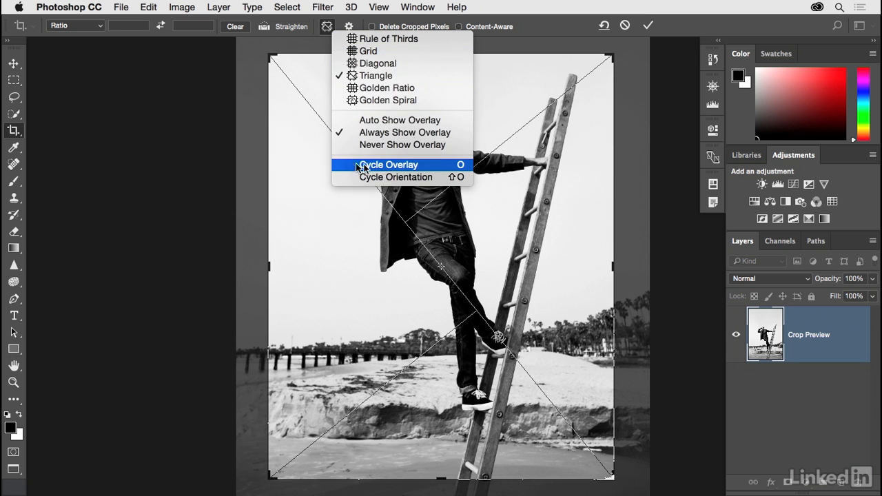
left_click(458, 166)
key("o")
key("o")
key("o")
key("o")
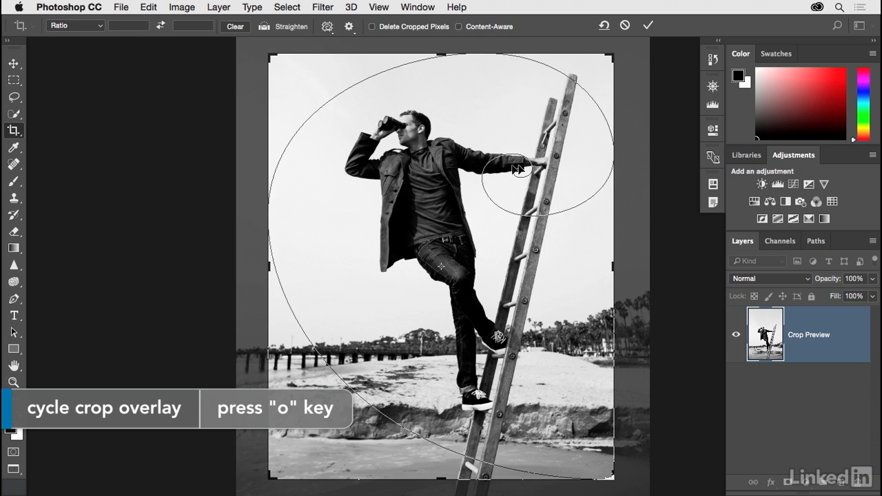
key("o")
key("o")
key("o")
key("o")
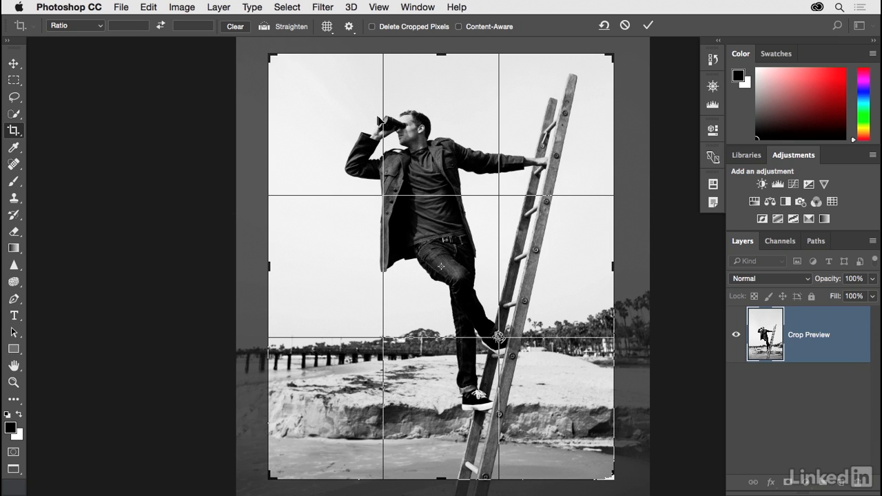
Set the crop overlay to Auto Show Overlay and nudge the crop's lower and left edges slightly inward
left_click(328, 26)
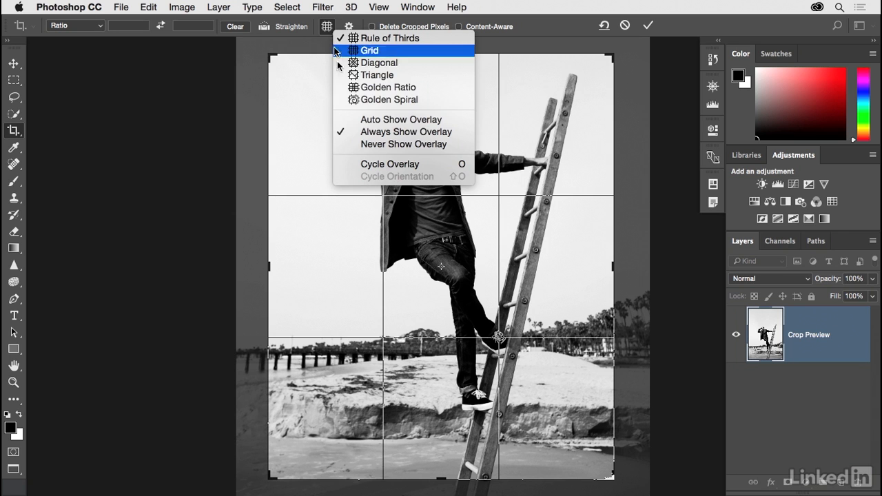
left_click(375, 121)
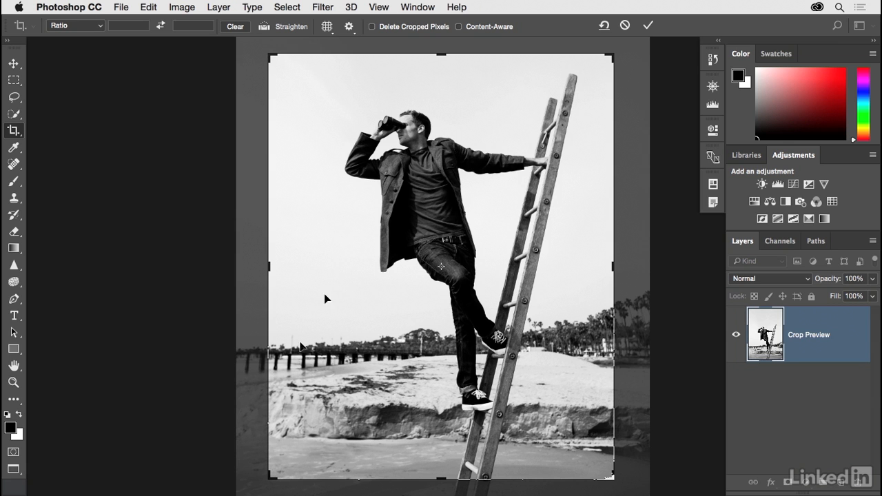
left_click_drag(267, 479, 270, 472)
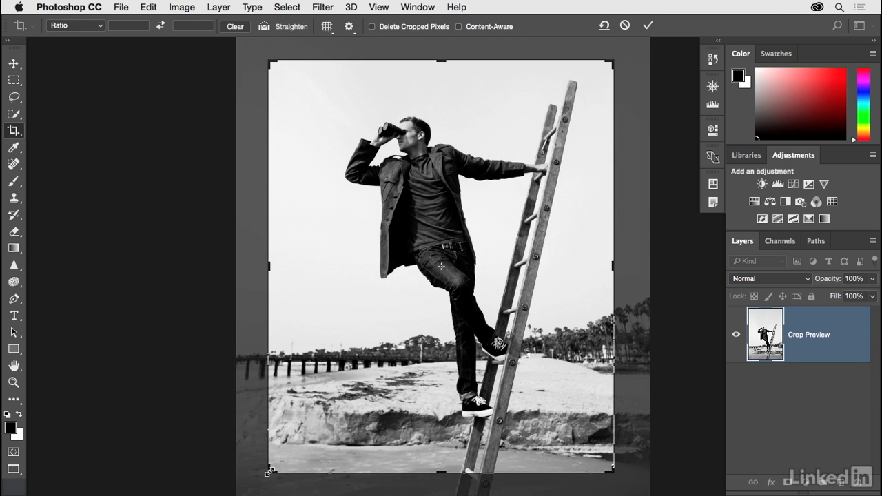
left_click_drag(271, 267, 272, 266)
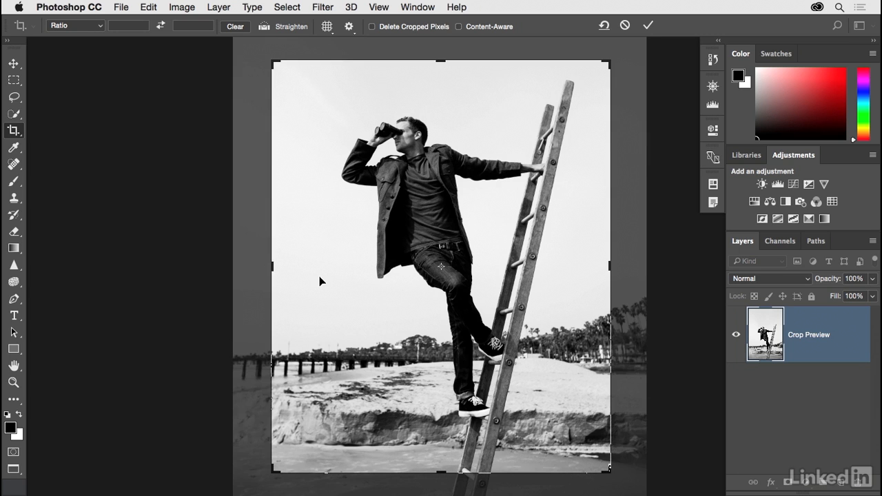
Set the crop overlay to Always Show Overlay and apply the crop
left_click(327, 27)
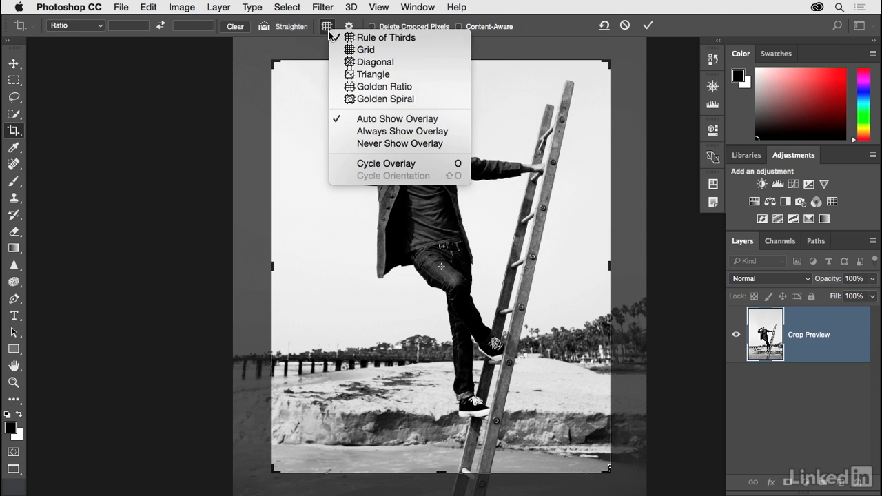
left_click(366, 131)
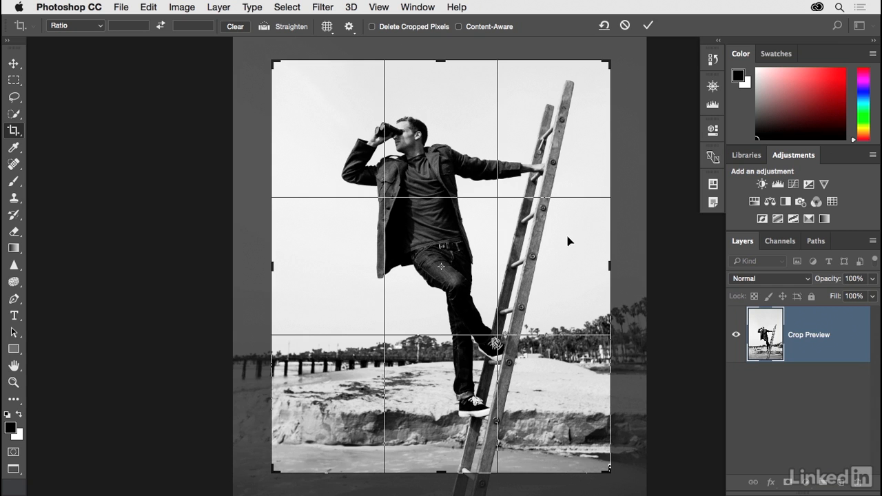
key("Return")
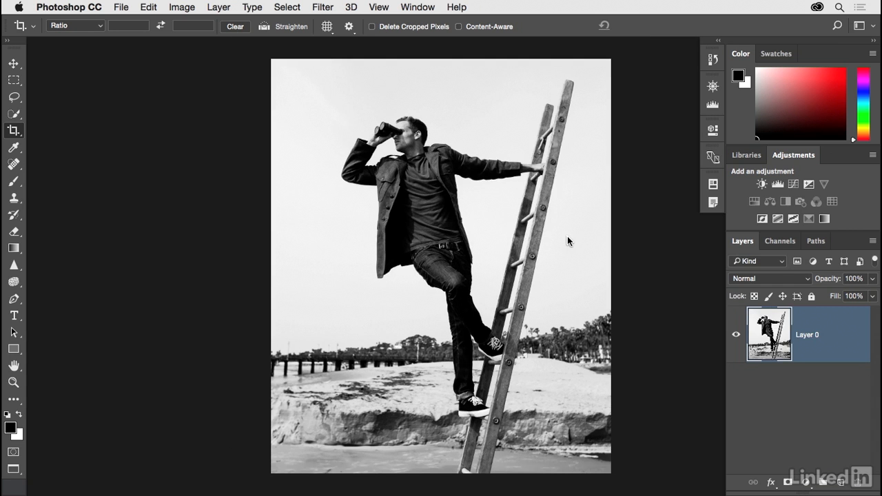
Reopen the crop on the photo and constrain it to the 1 : 1 (Square) ratio
left_click_drag(565, 236, 494, 235)
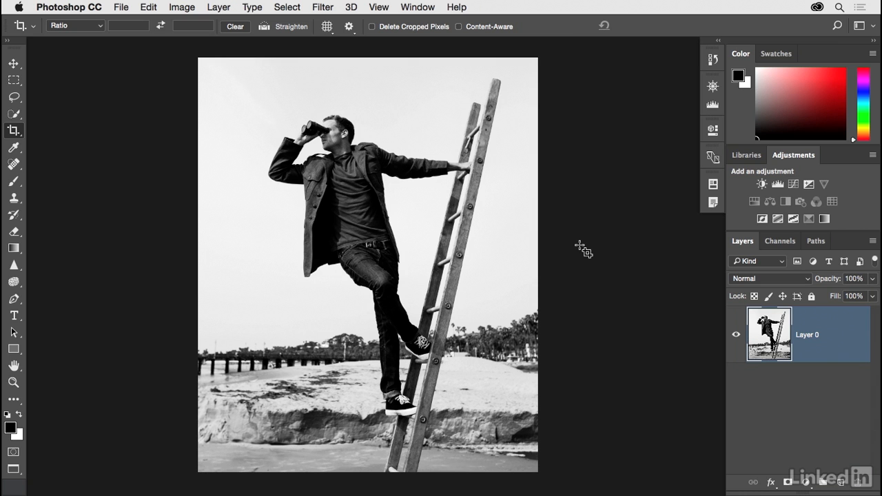
left_click(479, 251)
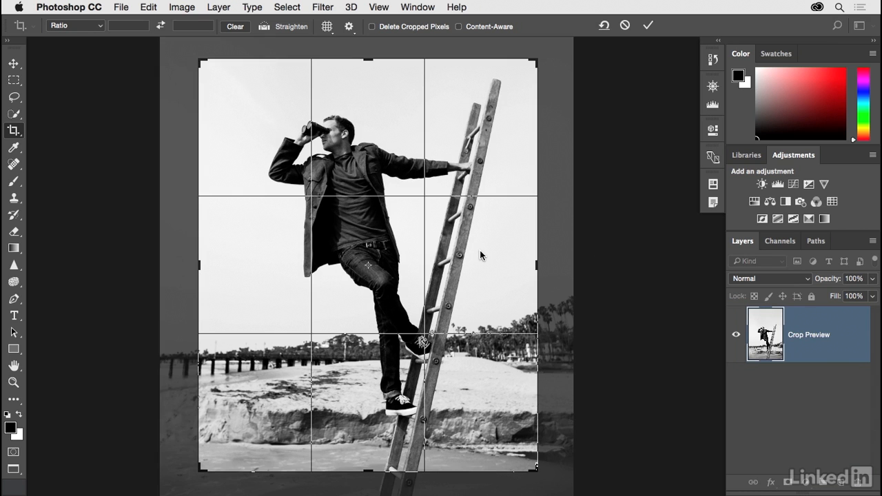
left_click(100, 28)
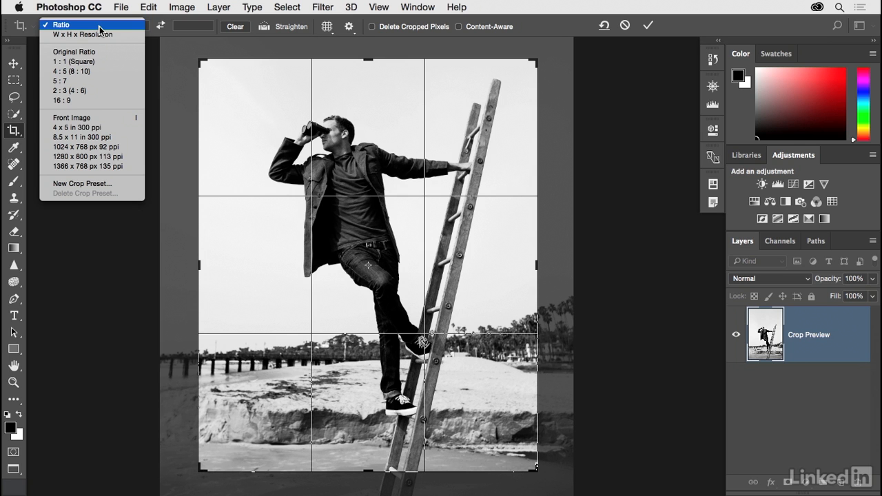
left_click(102, 62)
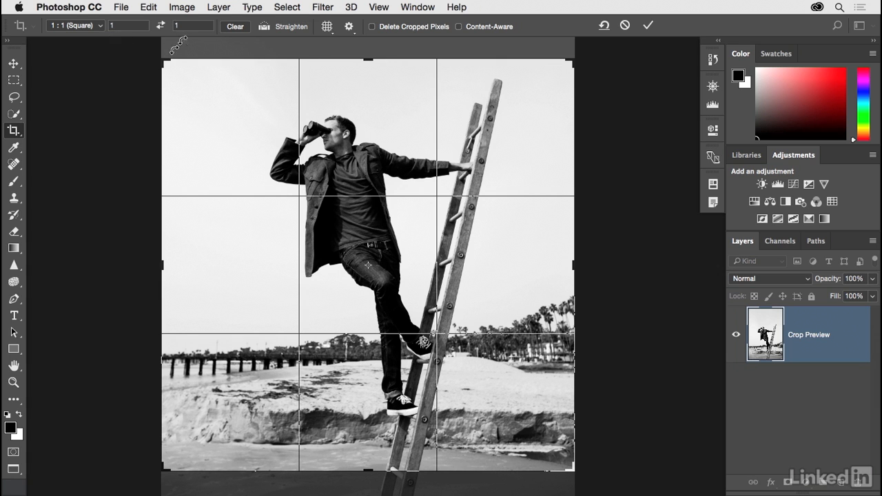
Resize the square crop from its corners and right edge and reposition the man and ladder within it
left_click_drag(162, 469, 172, 455)
mouse_move(170, 254)
left_mouse_down()
mouse_move(191, 250)
mouse_move(218, 283)
mouse_move(311, 258)
mouse_move(216, 262)
mouse_move(169, 252)
left_mouse_up()
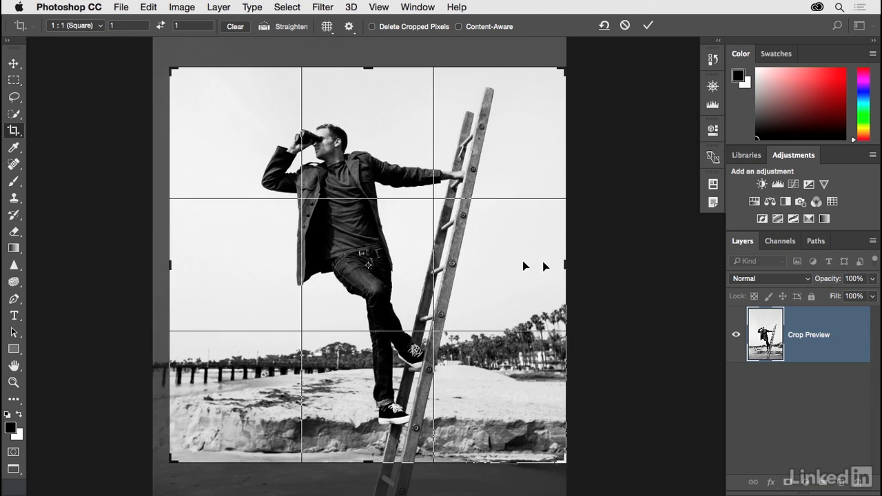
mouse_move(565, 265)
left_mouse_down()
mouse_move(499, 251)
mouse_move(502, 267)
mouse_move(559, 265)
left_mouse_up()
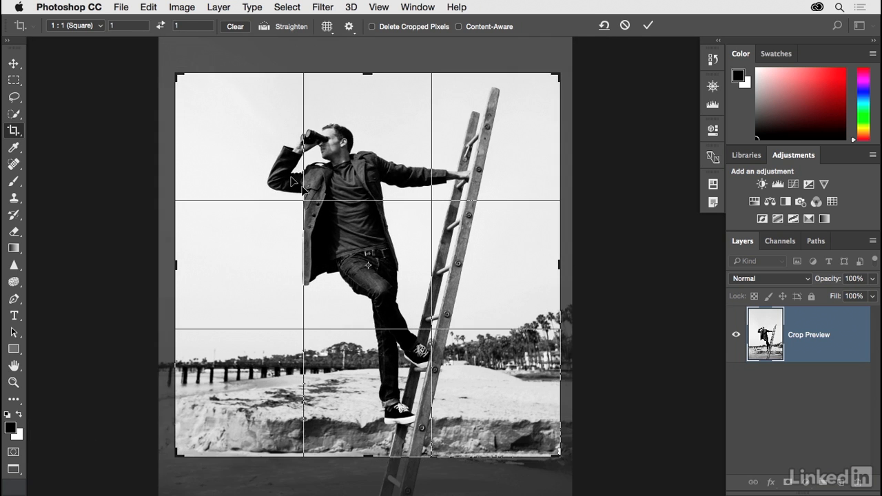
left_click_drag(177, 73, 169, 67)
left_click_drag(273, 156, 271, 140)
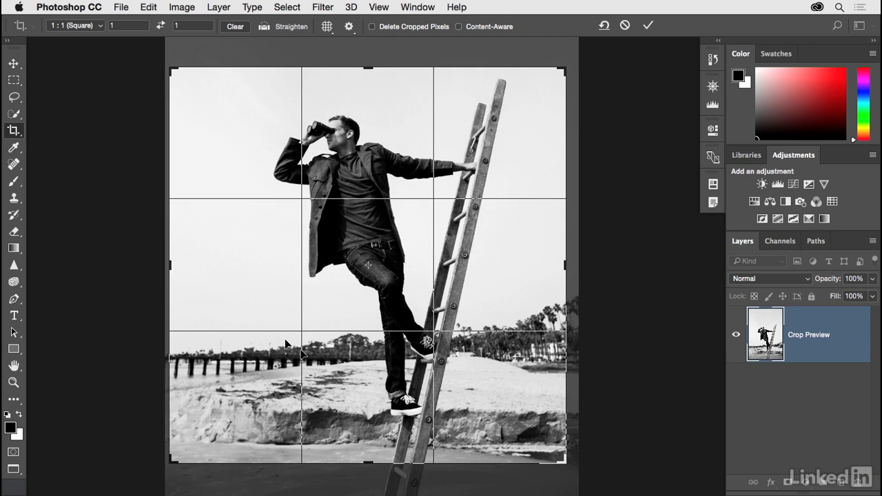
Refine the square crop from its lower edge and lower-left corner, reposition the photo within it, and apply it
left_click_drag(370, 463, 370, 470)
mouse_move(342, 389)
left_mouse_down()
mouse_move(328, 388)
mouse_move(339, 391)
left_mouse_up()
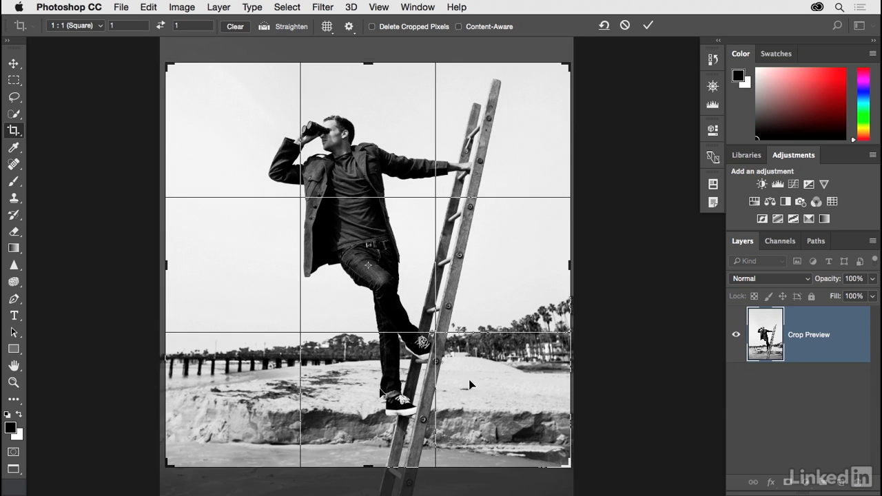
left_click_drag(167, 468, 181, 461)
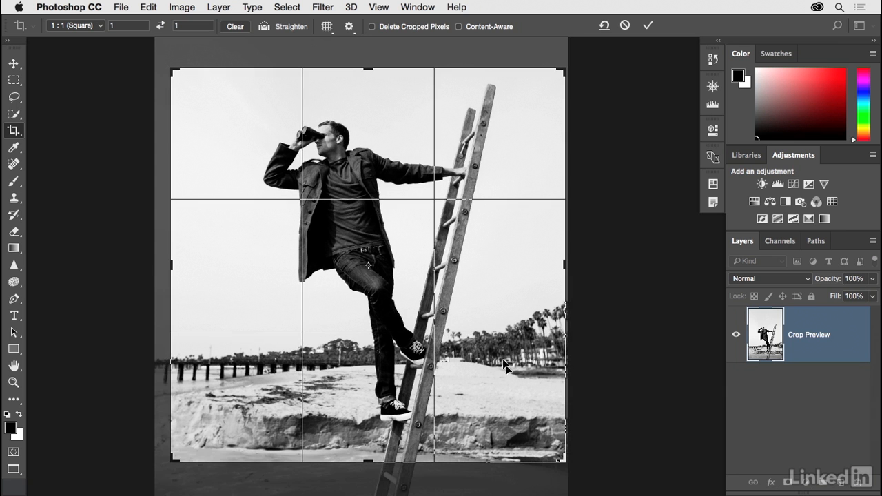
key("Return")
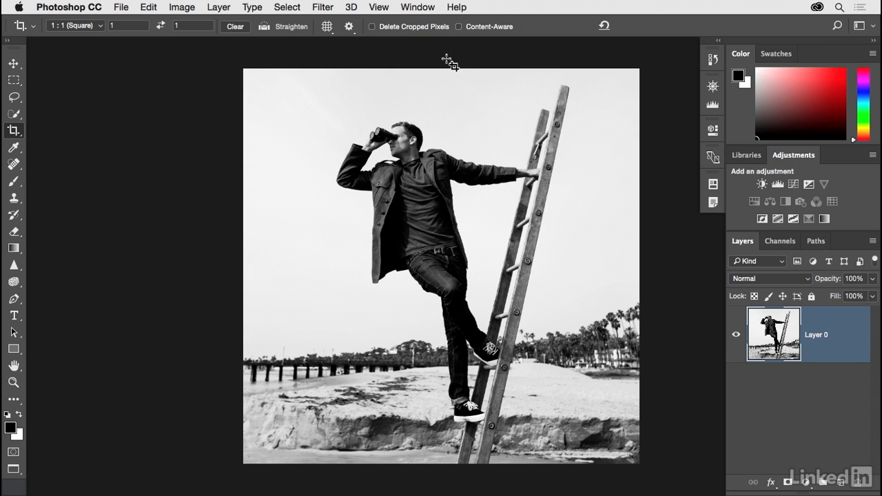
Reopen the square crop and review the available overlay options and aspect ratio presets
left_click(465, 99)
left_click(330, 29)
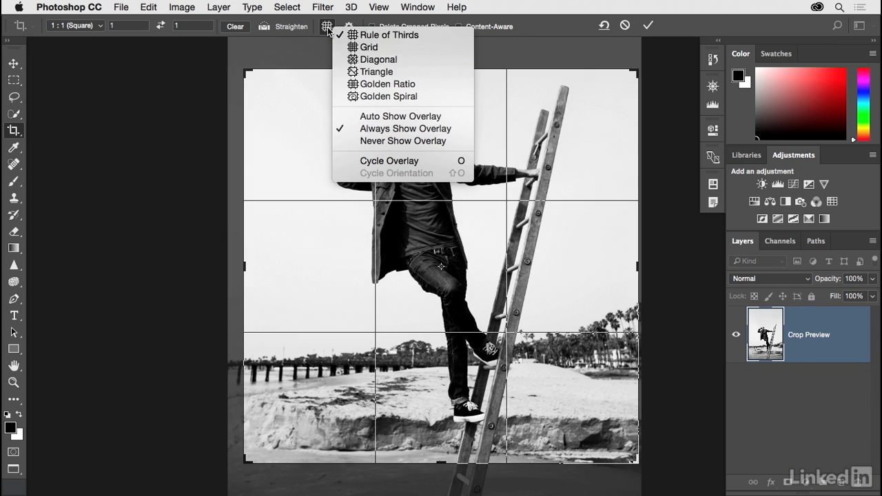
left_click(329, 29)
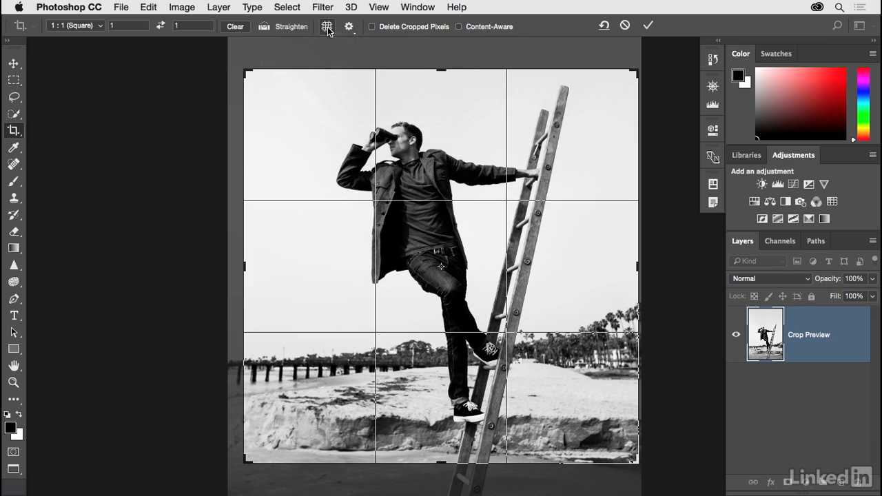
left_click(101, 27)
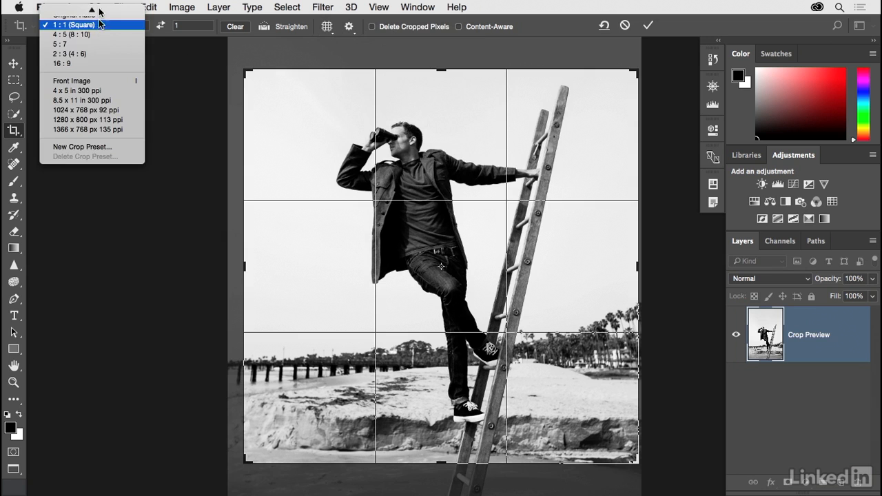
mouse_move(93, 11)
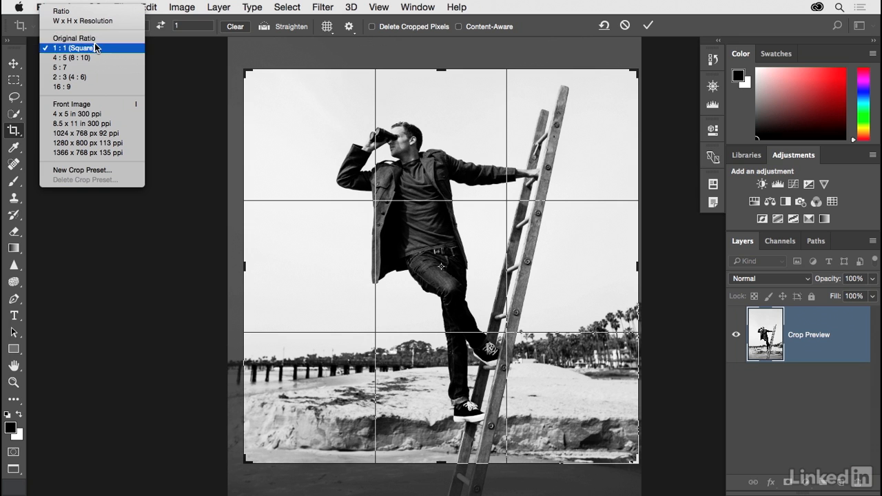
left_click(178, 50)
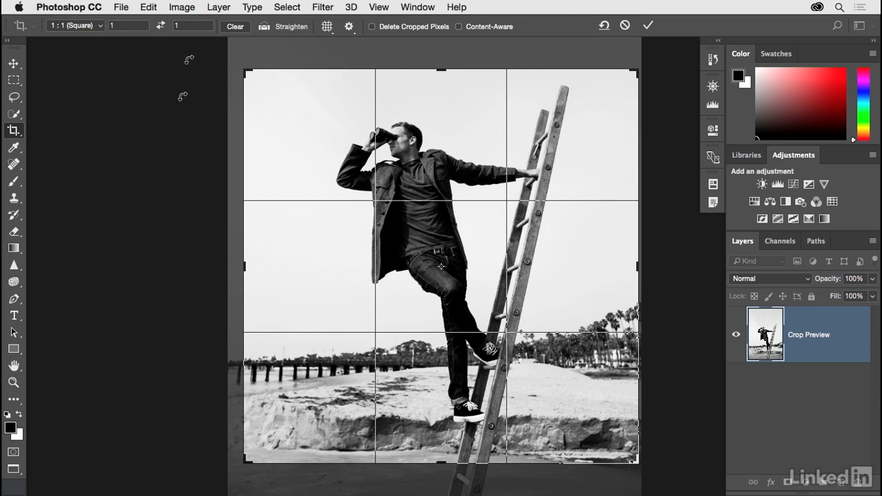